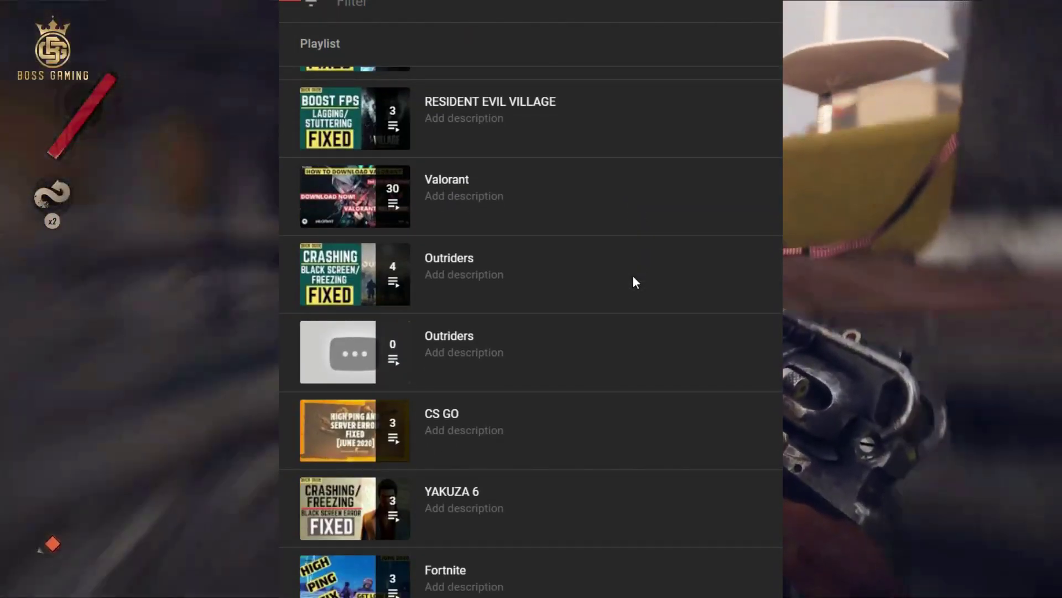
Step: Scroll down the YouTube page through the channel's game playlists
scroll(632, 275, "down", 6)
scroll(634, 280, "down", 15)
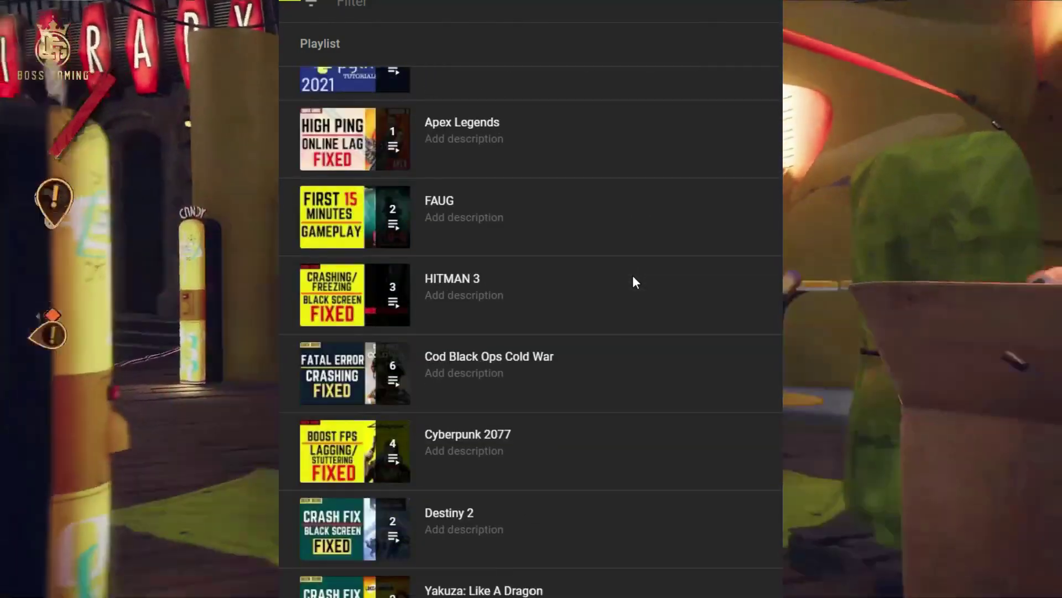
scroll(633, 277, "down", 20)
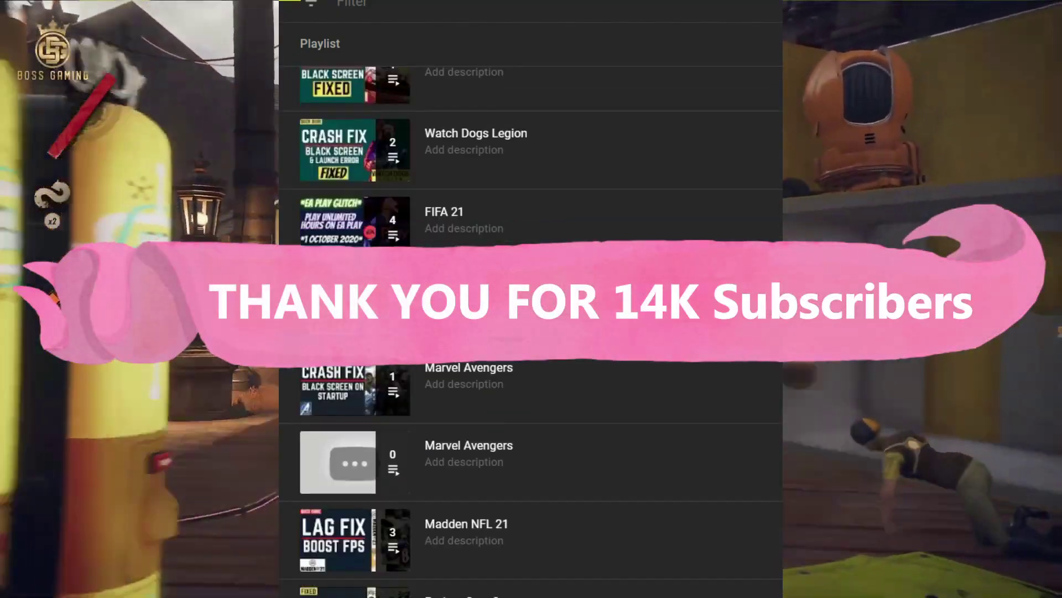
scroll(531, 332, "down", 12)
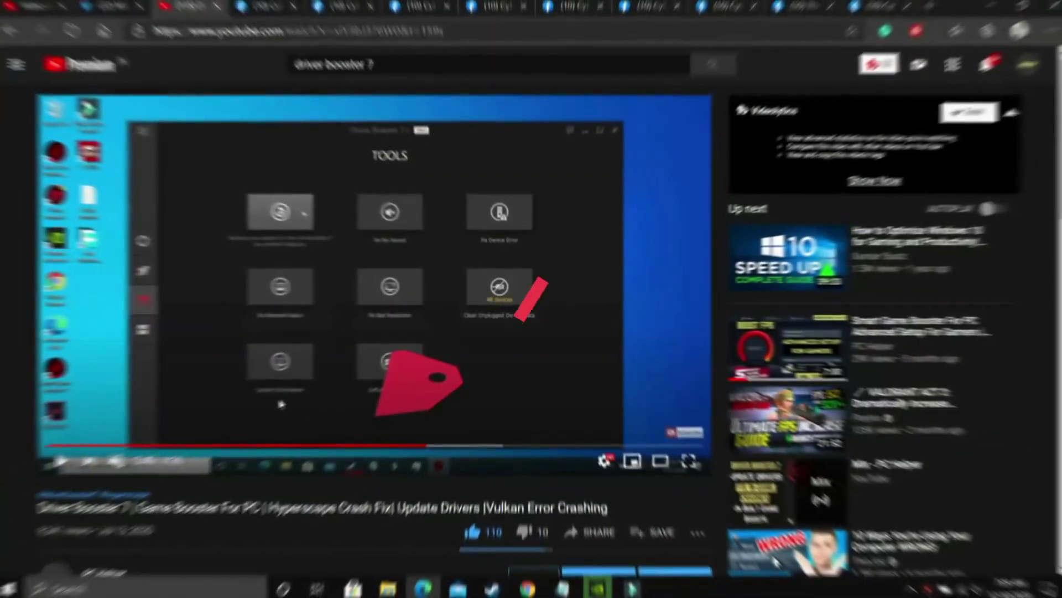
Step: Seek the Driver Booster 7 video forward to 3:38, where its Tools screen appears
scroll(282, 401, "down", 1)
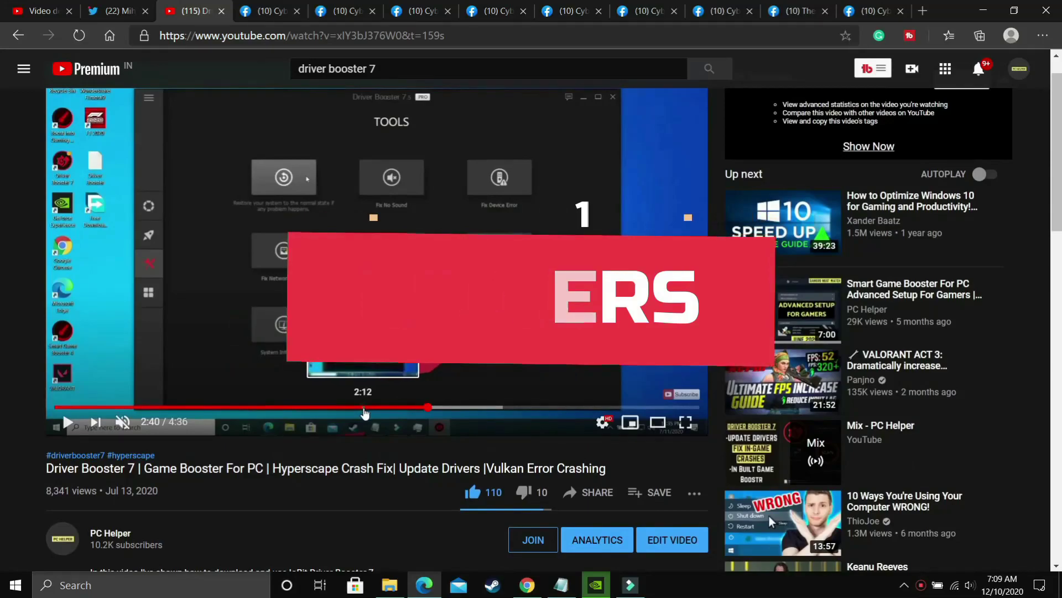
left_click(344, 407)
left_click(327, 407)
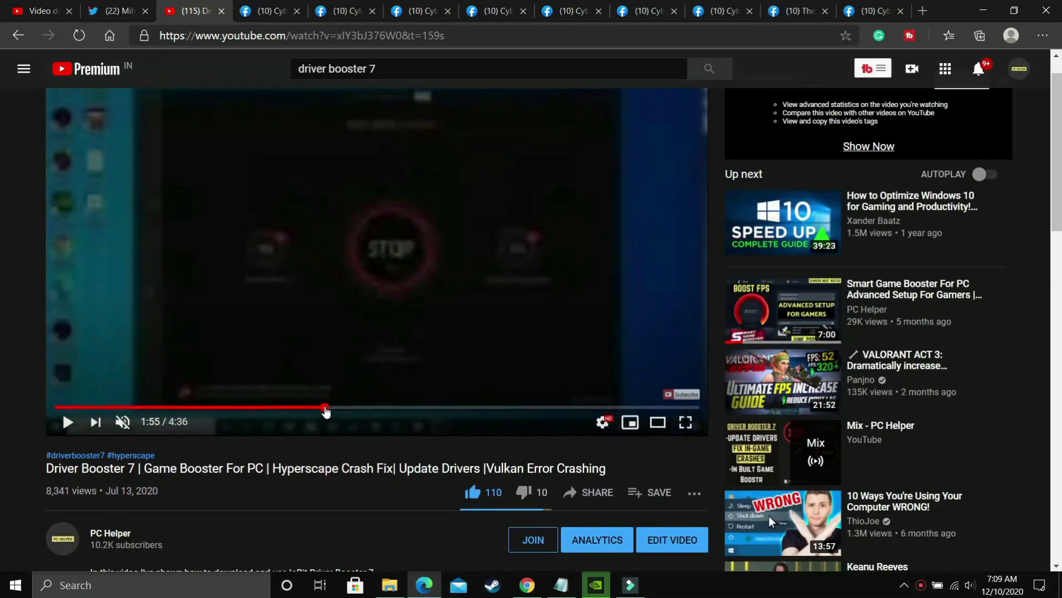
scroll(377, 413, "up", 1)
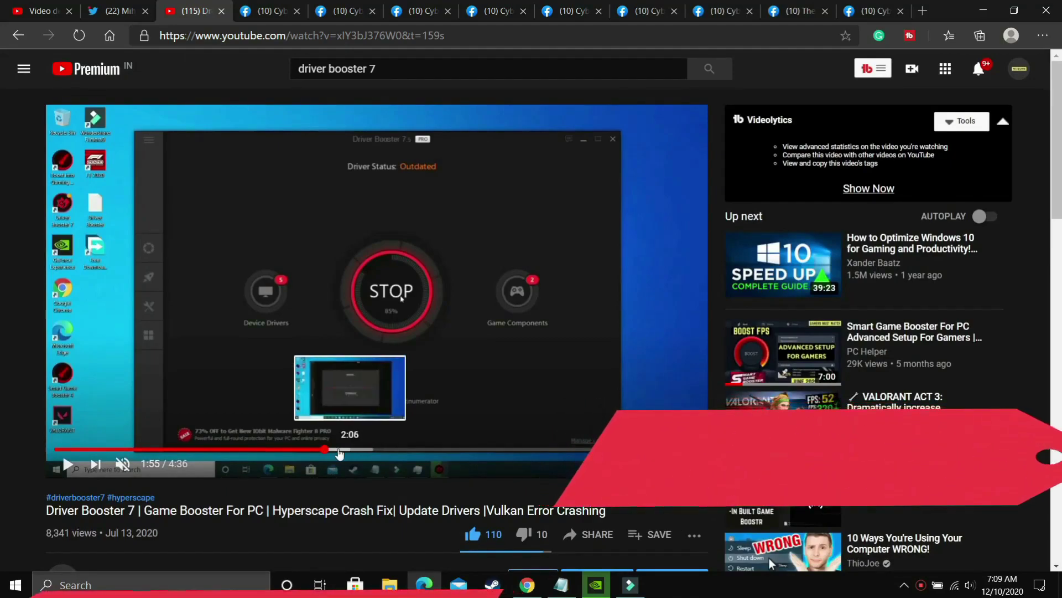
left_click(346, 450)
left_click_drag(356, 453, 501, 449)
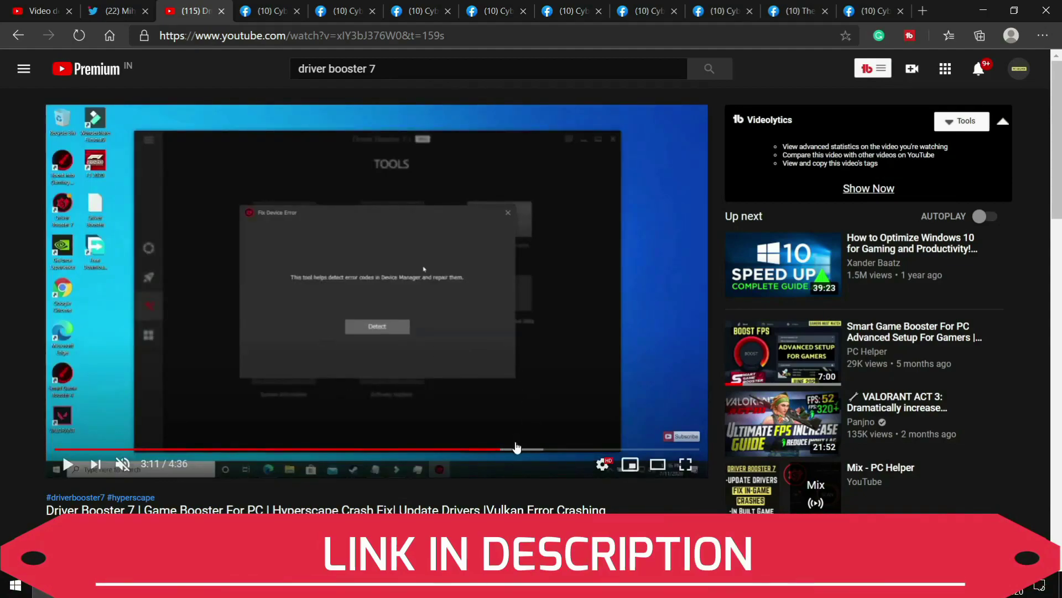
left_click(532, 449)
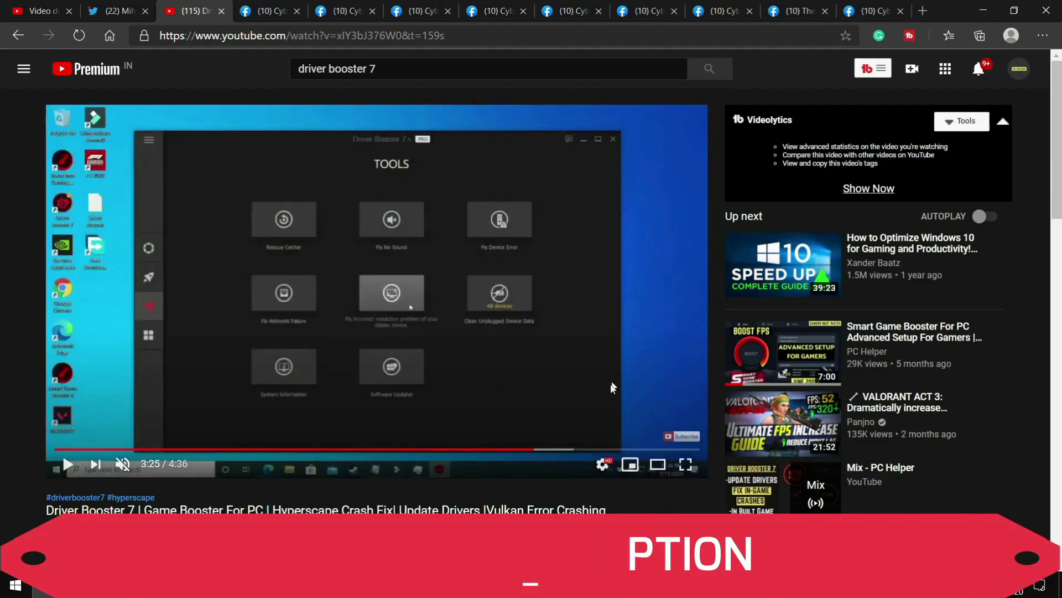
left_click(564, 449)
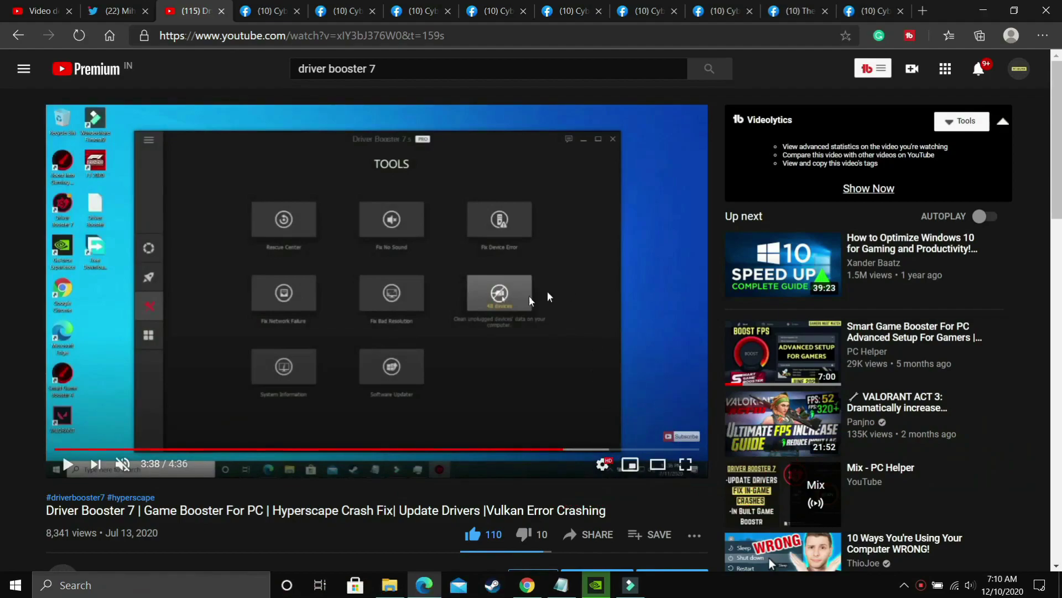
scroll(432, 367, "down", 3)
scroll(432, 367, "up", 3)
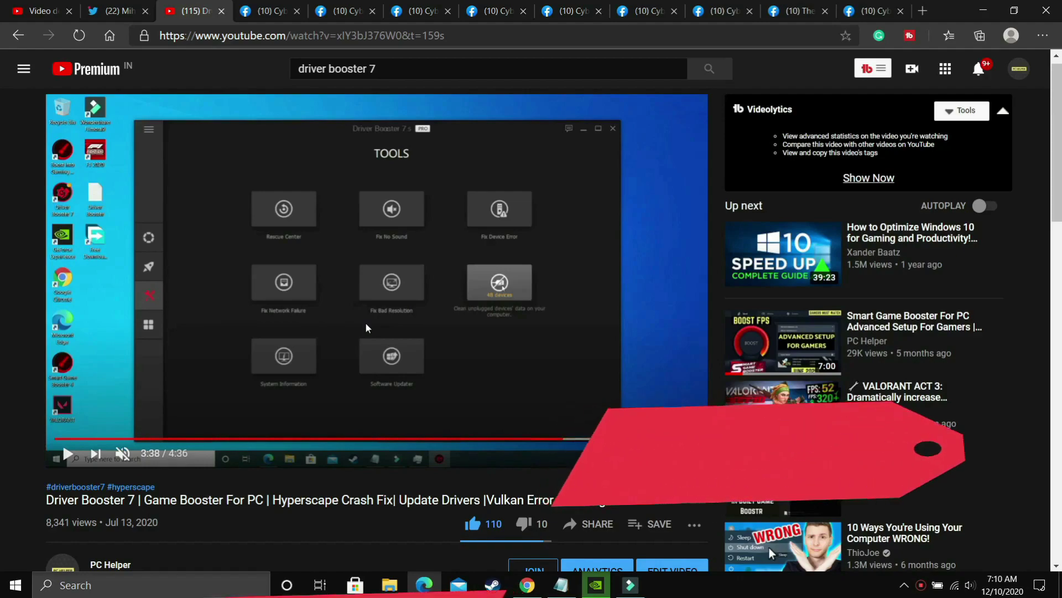
Step: Lower the system playback volume with the volume media key
key("XF86AudioLowerVolume")
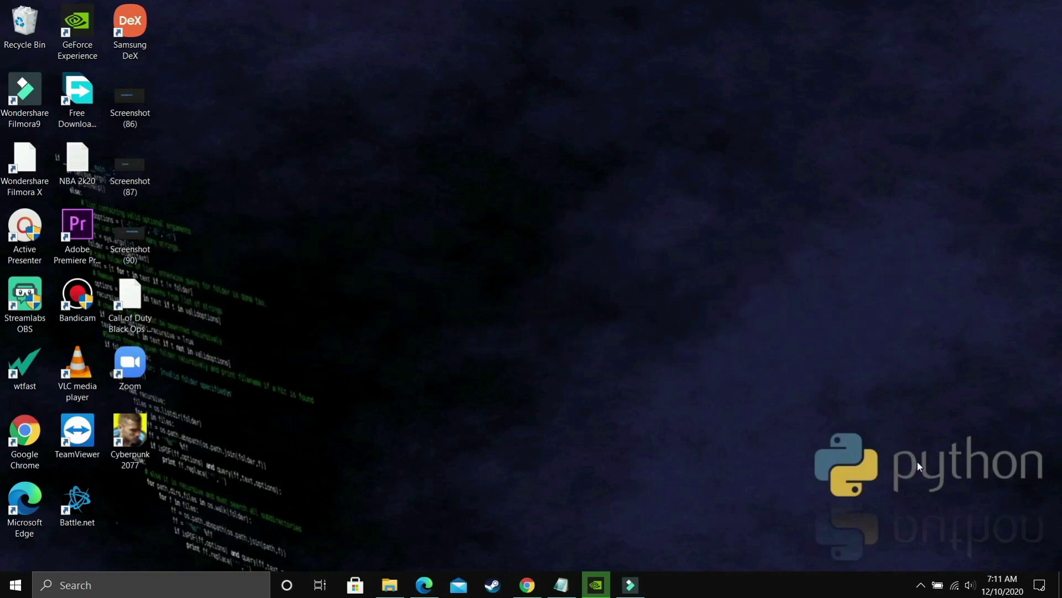
Step: Open the Sound window from the taskbar speaker icon and select the Speakers playback device
right_click(971, 590)
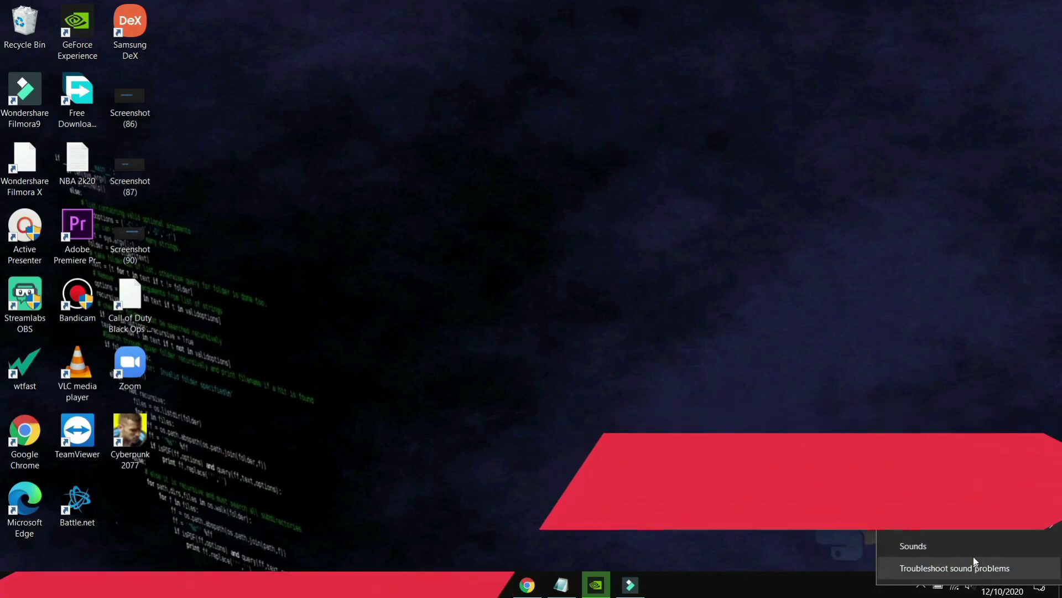
left_click(855, 485)
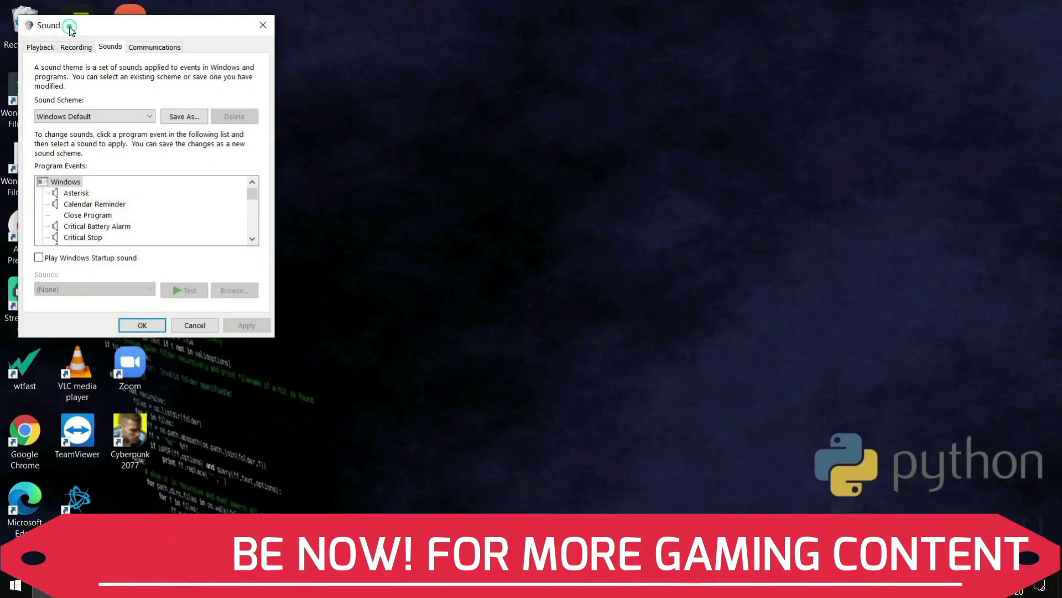
left_click_drag(44, 31, 110, 44)
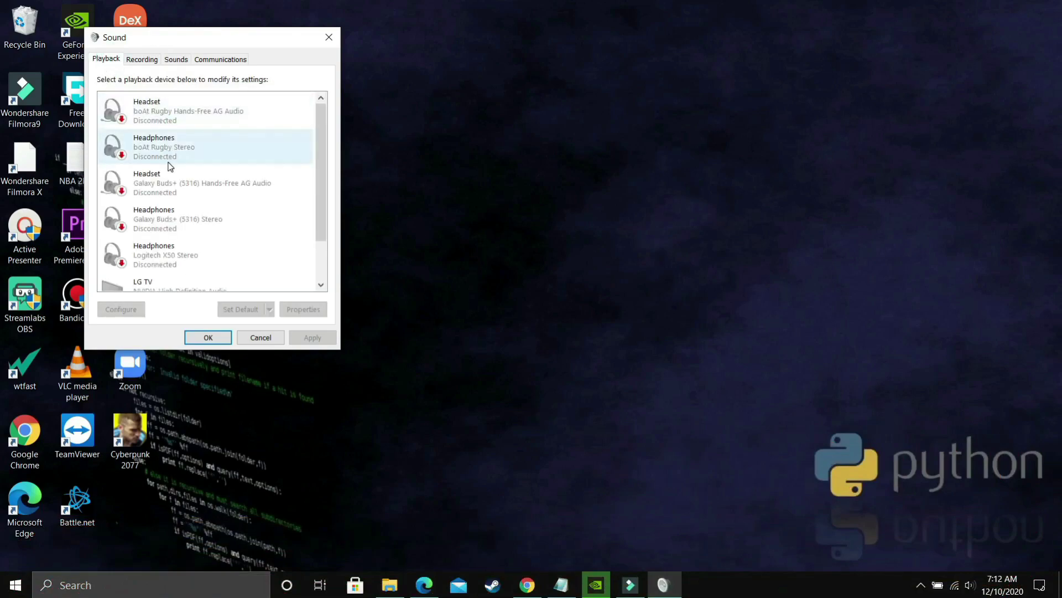
scroll(170, 166, "down", 2)
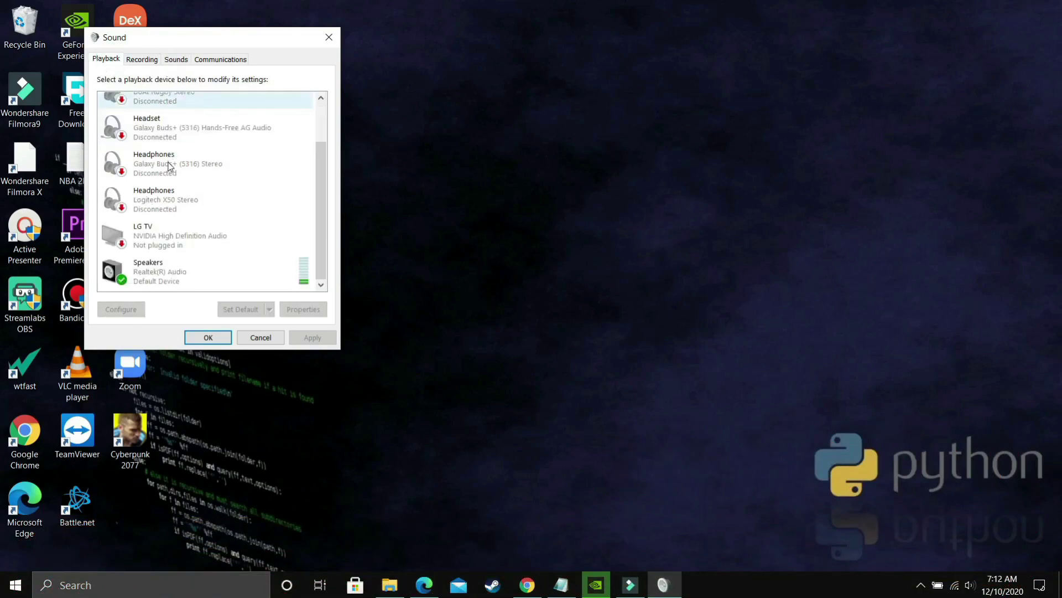
left_click(150, 266)
Step: On the Advanced tab, apply 16 bit, 44100 Hz (CD Quality), answering No to the in-use warning
double_click(149, 267)
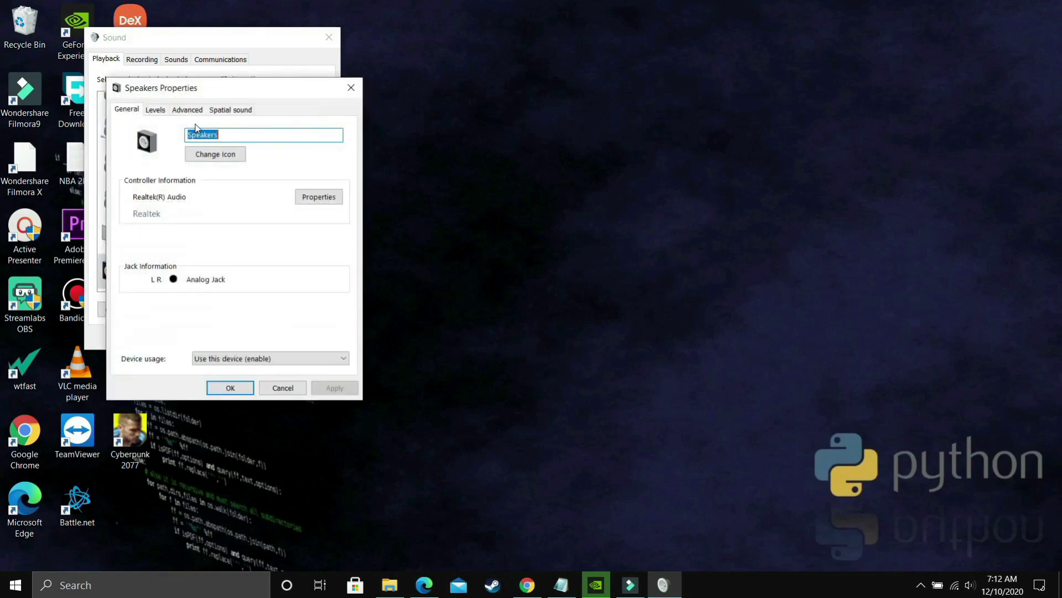
left_click(188, 109)
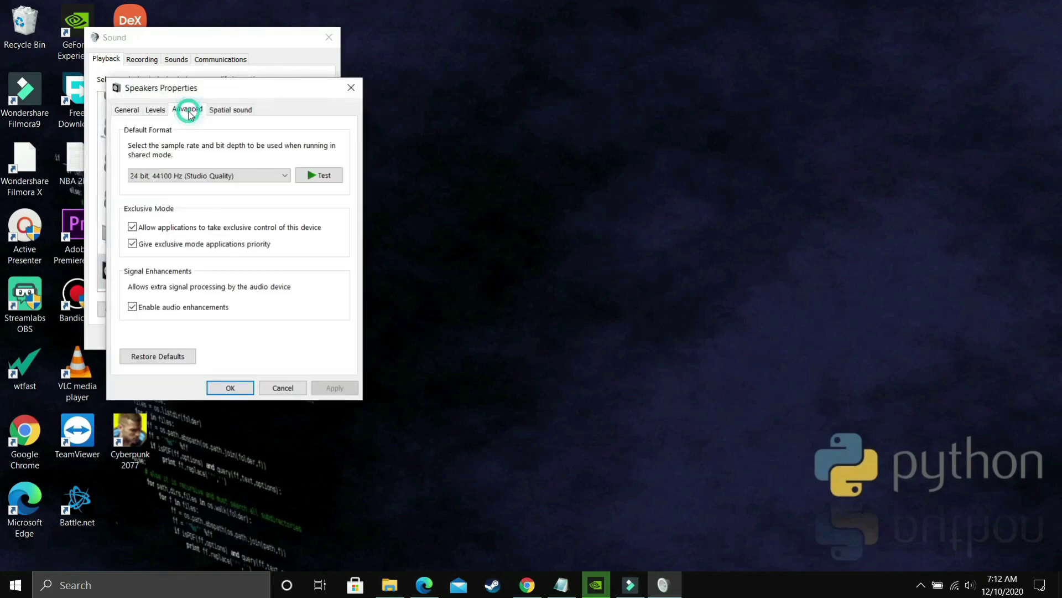
left_click(188, 175)
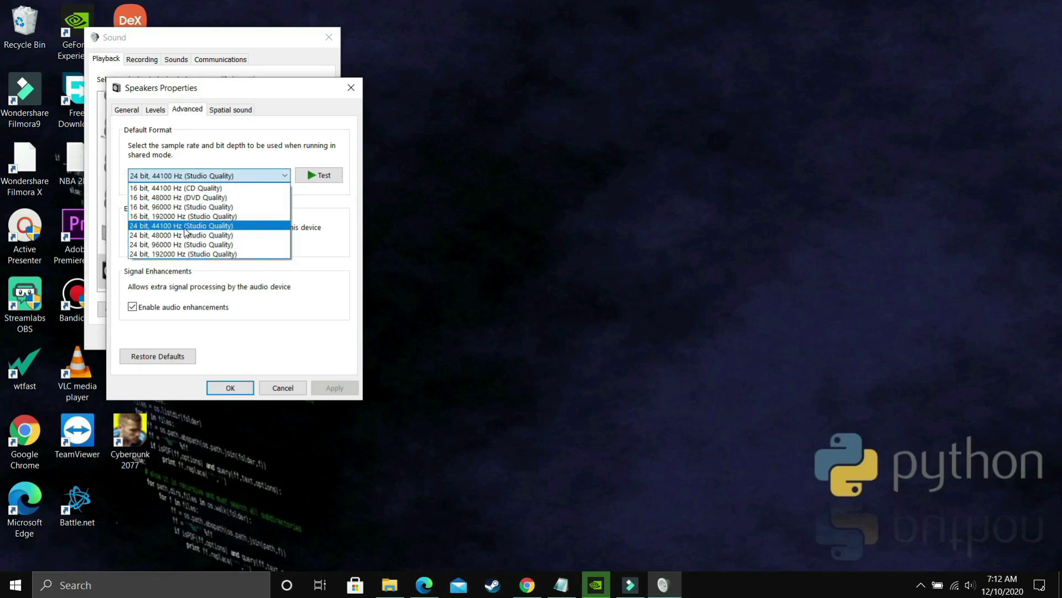
left_click(200, 188)
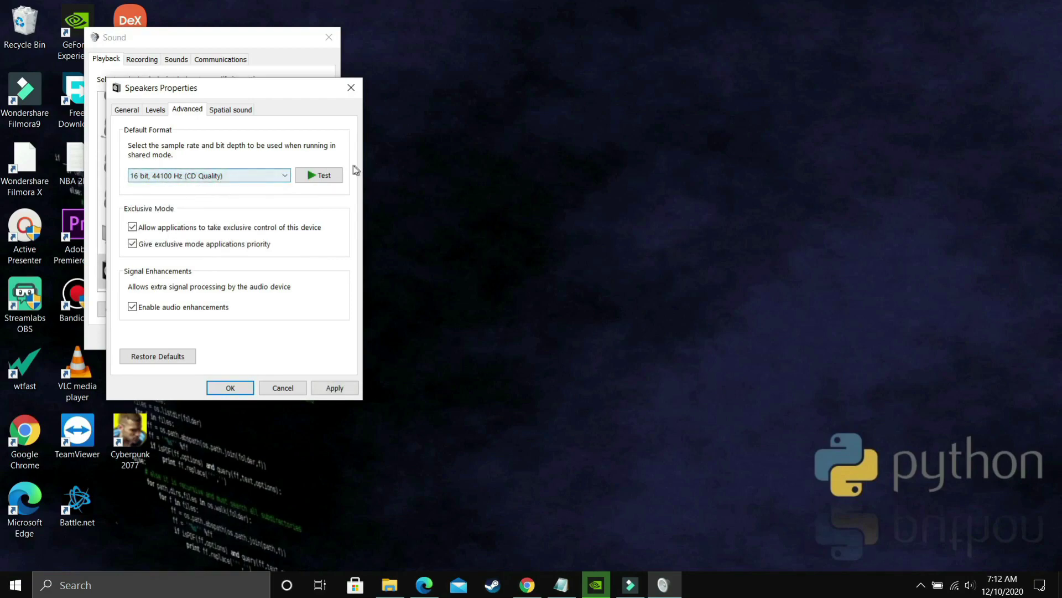
left_click(336, 389)
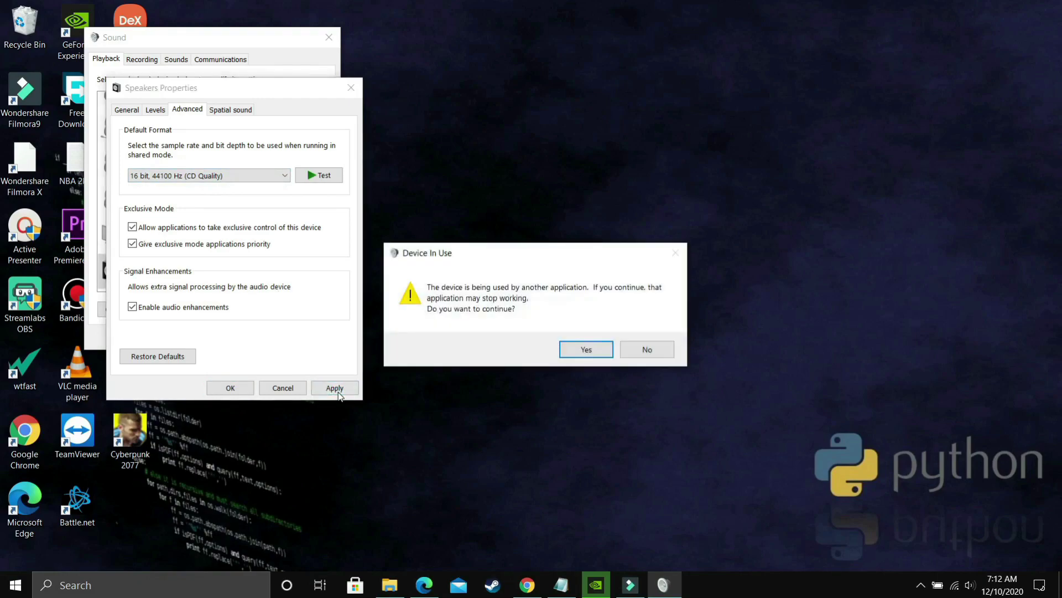
left_click(634, 352)
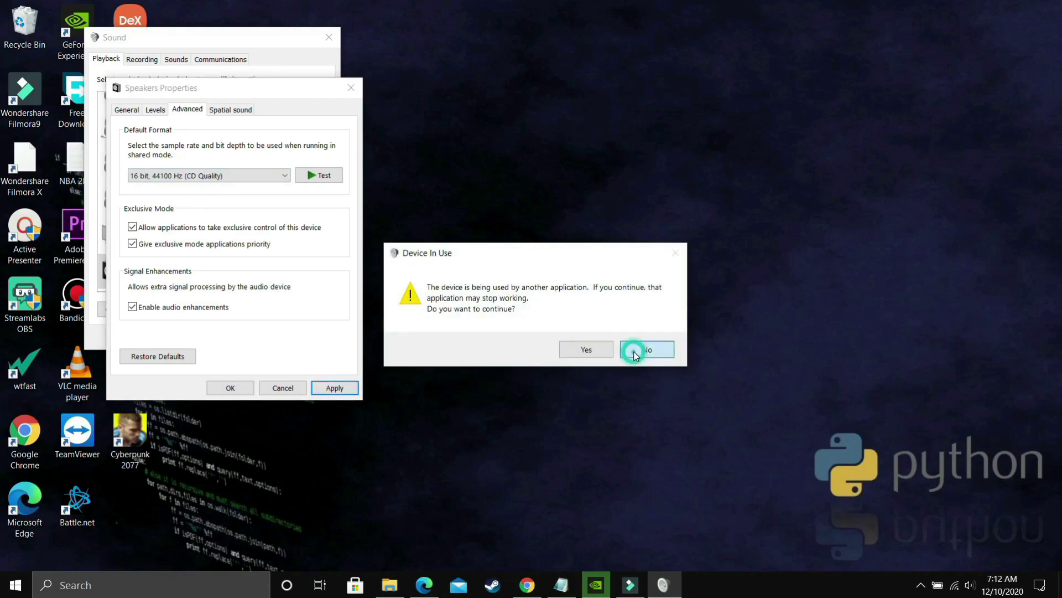
Step: Try the 16 bit 48000, 96000 and 192000 Hz formats, then 24 bit 48000 Hz
left_click(210, 175)
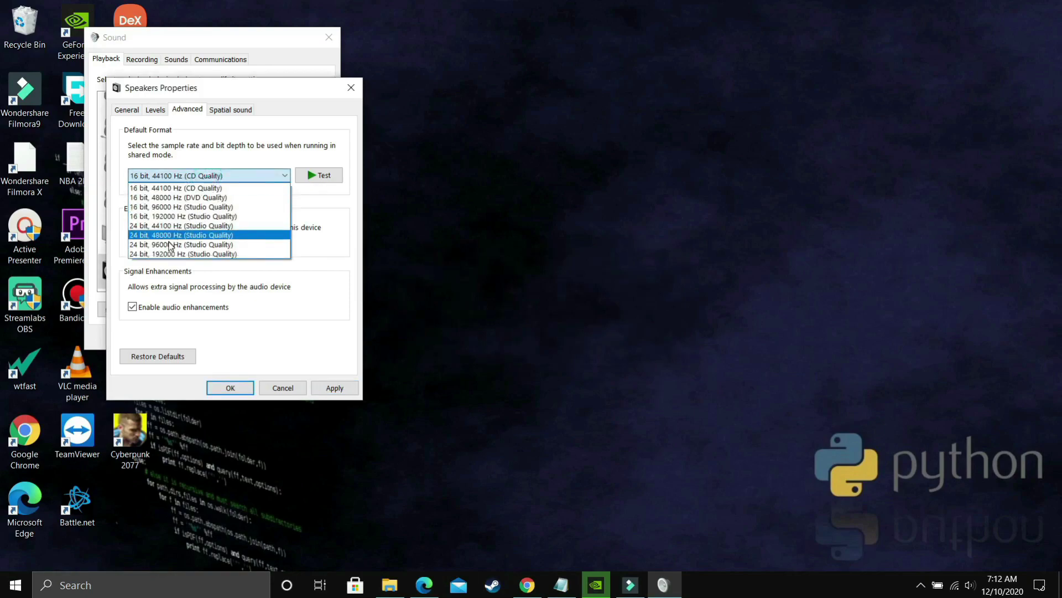
left_click(166, 197)
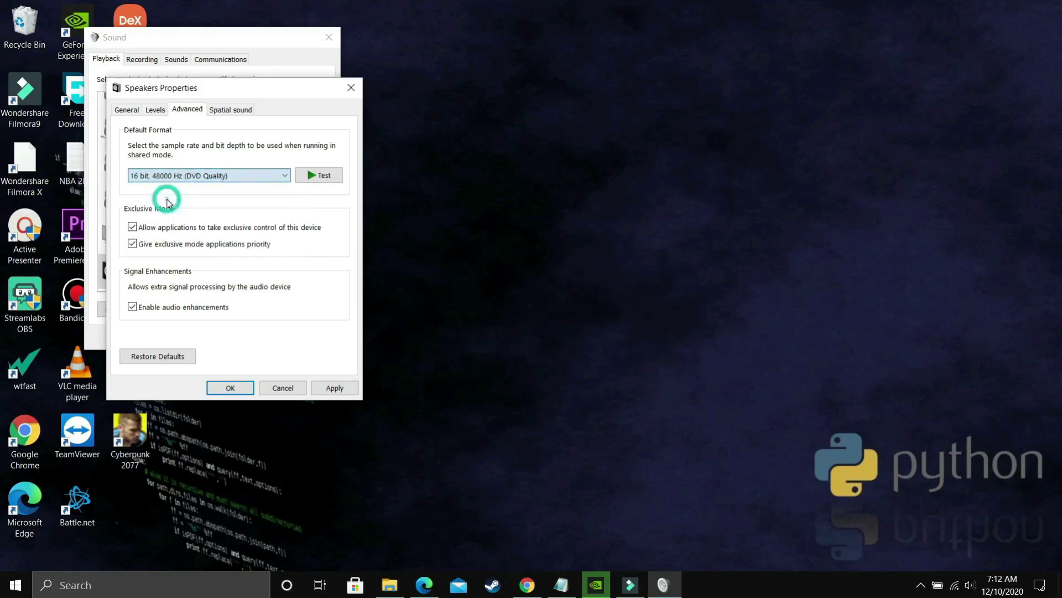
left_click(188, 174)
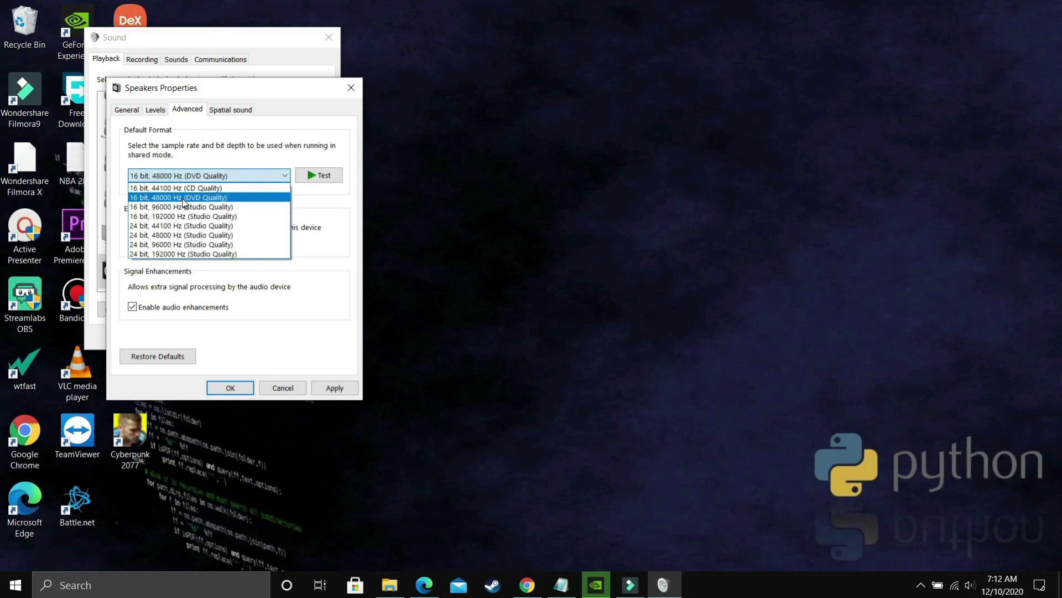
left_click(182, 207)
left_click(222, 176)
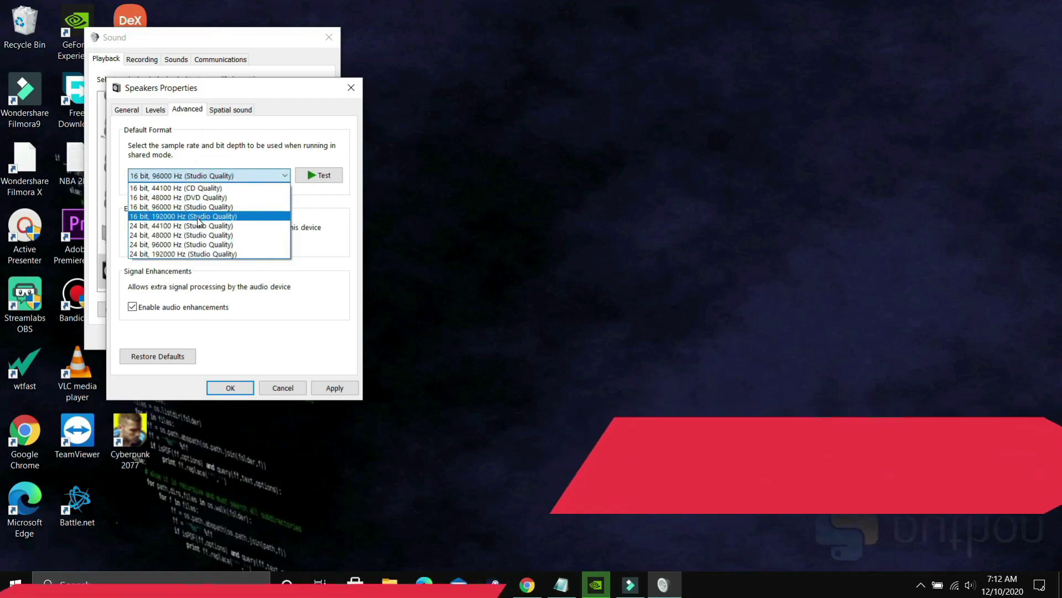
left_click(199, 220)
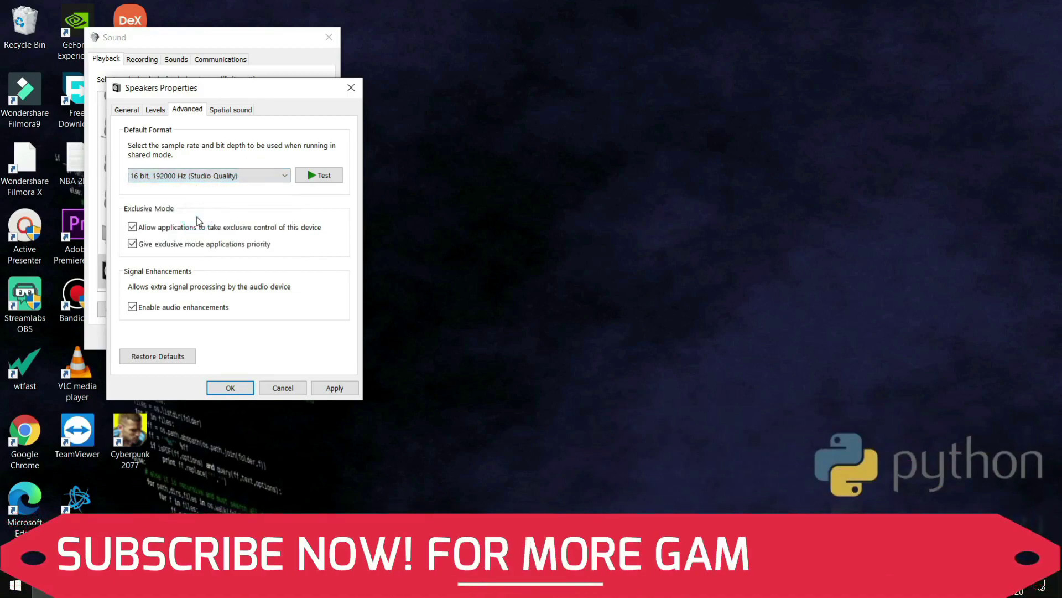
left_click(207, 176)
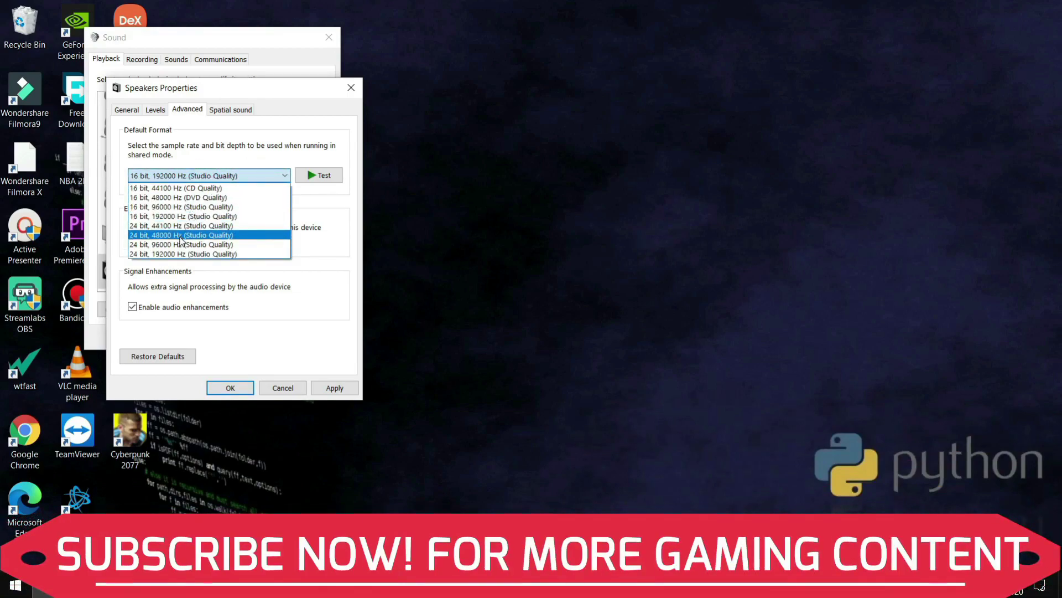
left_click(180, 235)
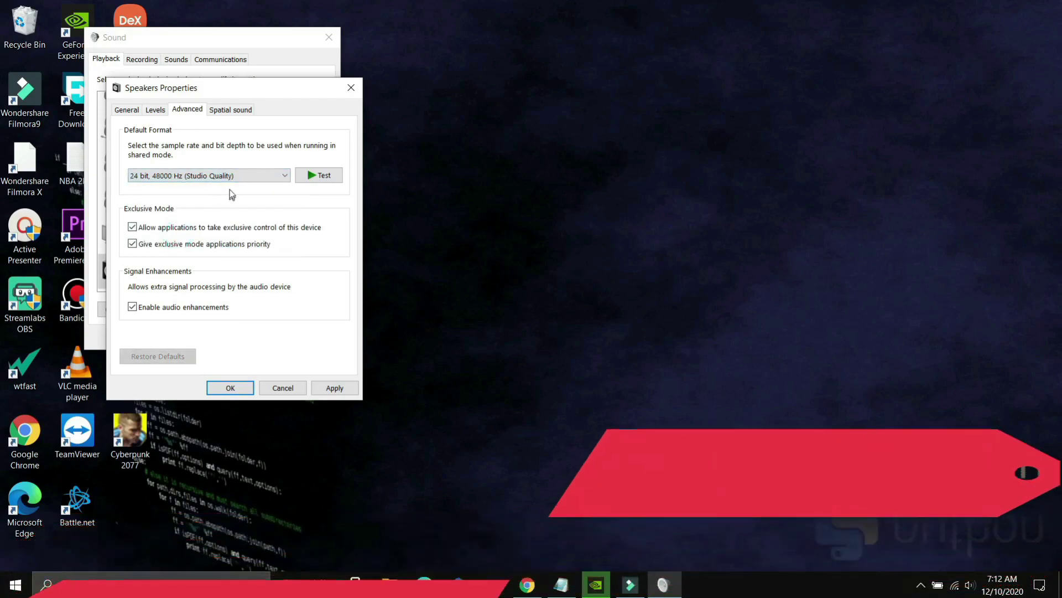
Step: Apply 16 bit, 96000 Hz and confirm continuing despite the device-in-use warning
left_click(231, 176)
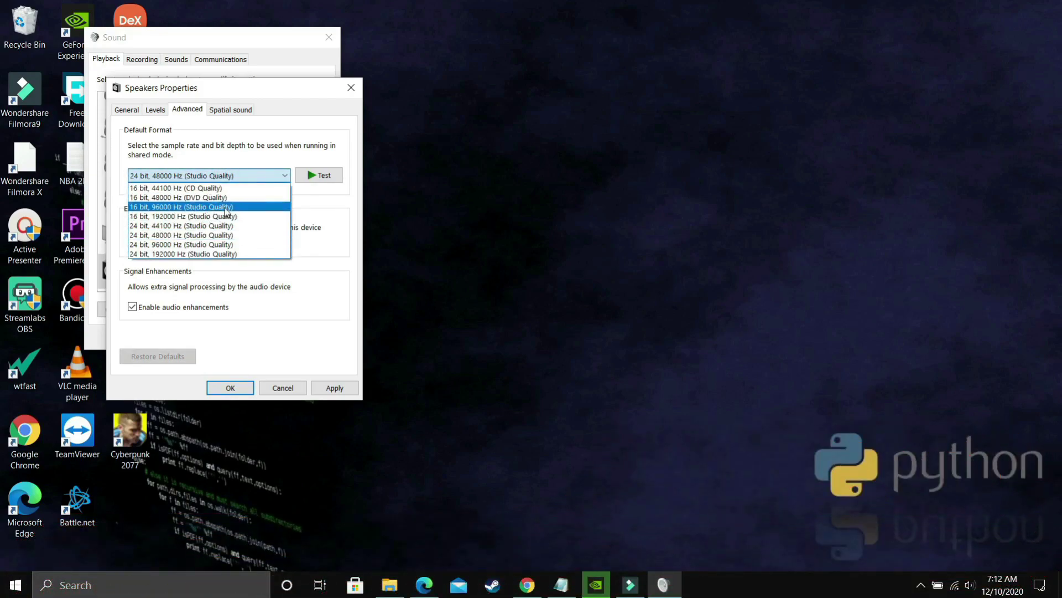
left_click(224, 206)
left_click(327, 388)
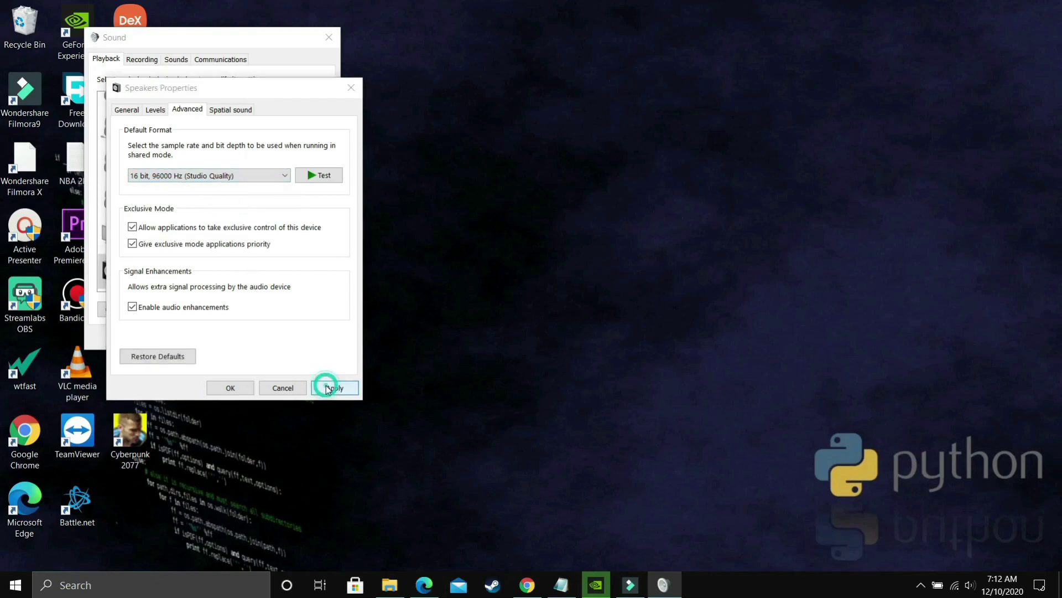
left_click(582, 349)
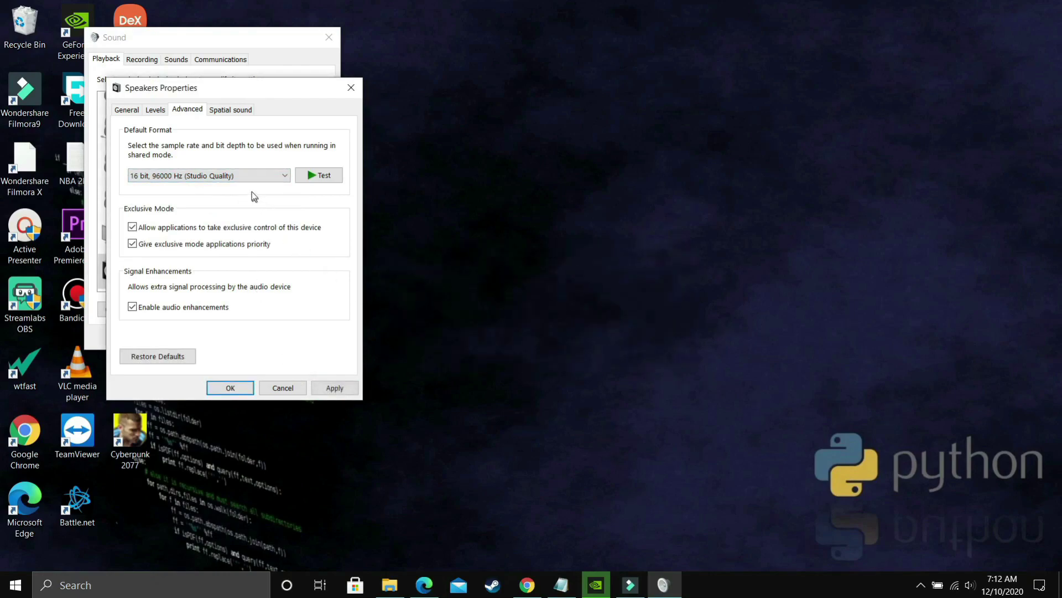
Step: Apply 24 bit, 48000 Hz (Studio Quality) after briefly selecting 16 bit, 192000 Hz
left_click(252, 176)
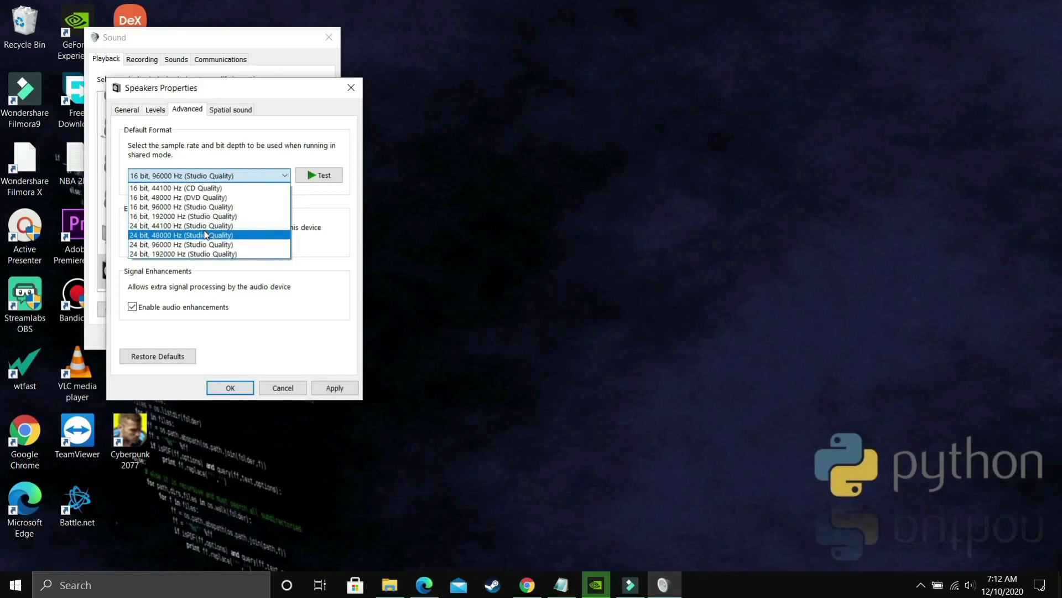
left_click(172, 222)
left_click(205, 176)
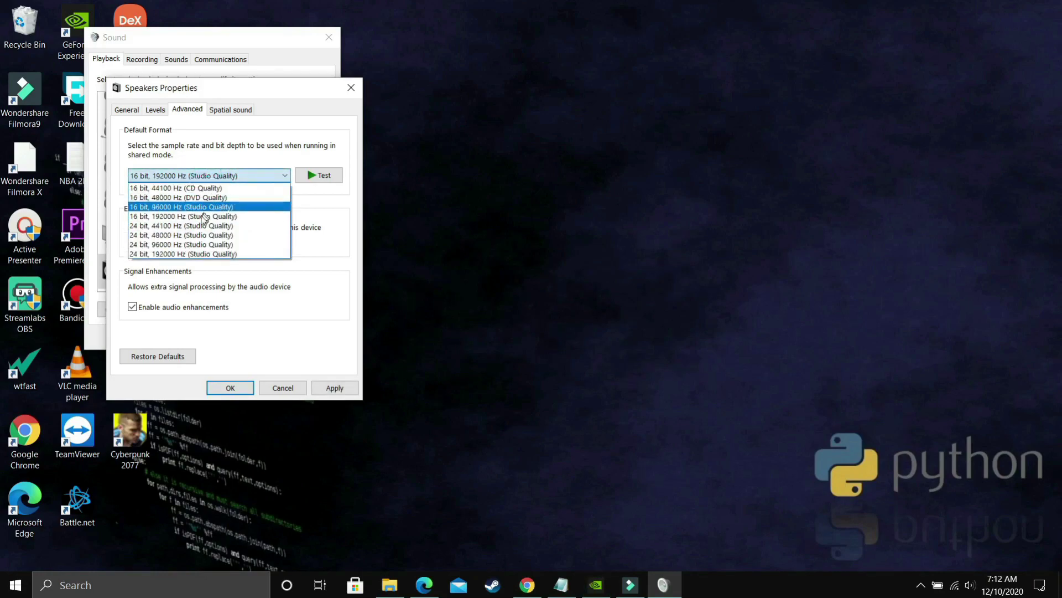
left_click(191, 235)
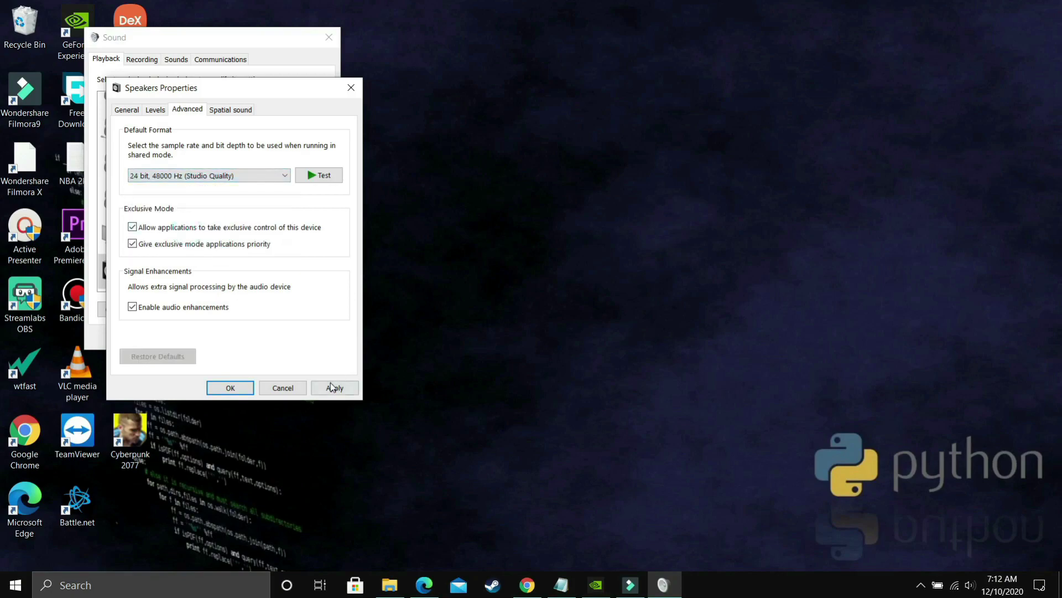
left_click(332, 388)
Step: Confirm the device-in-use warning and reapply the 24 bit, 48000 Hz format
left_click(583, 349)
left_click(217, 176)
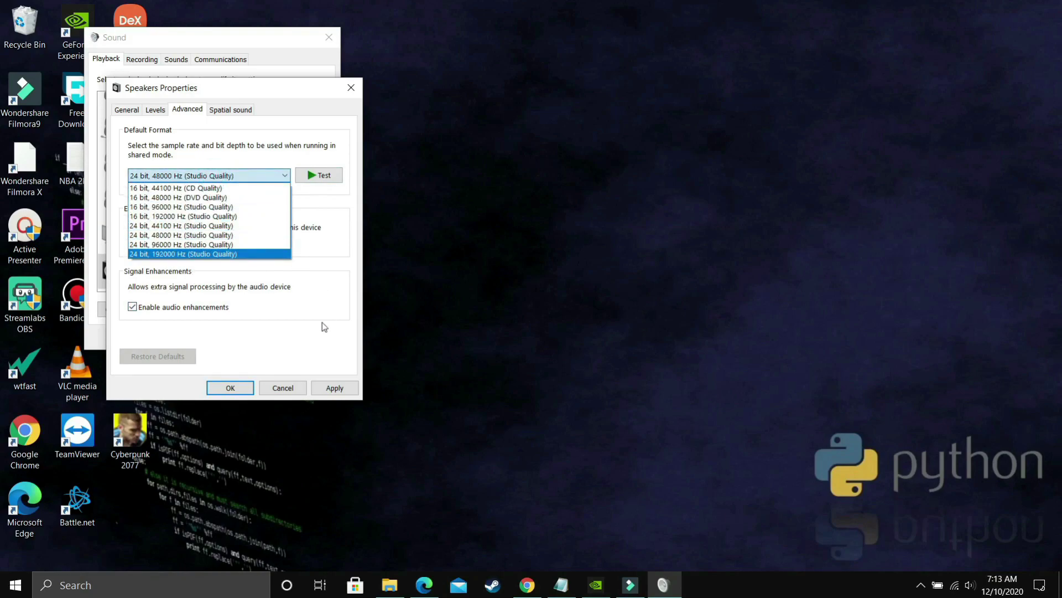
left_click(313, 334)
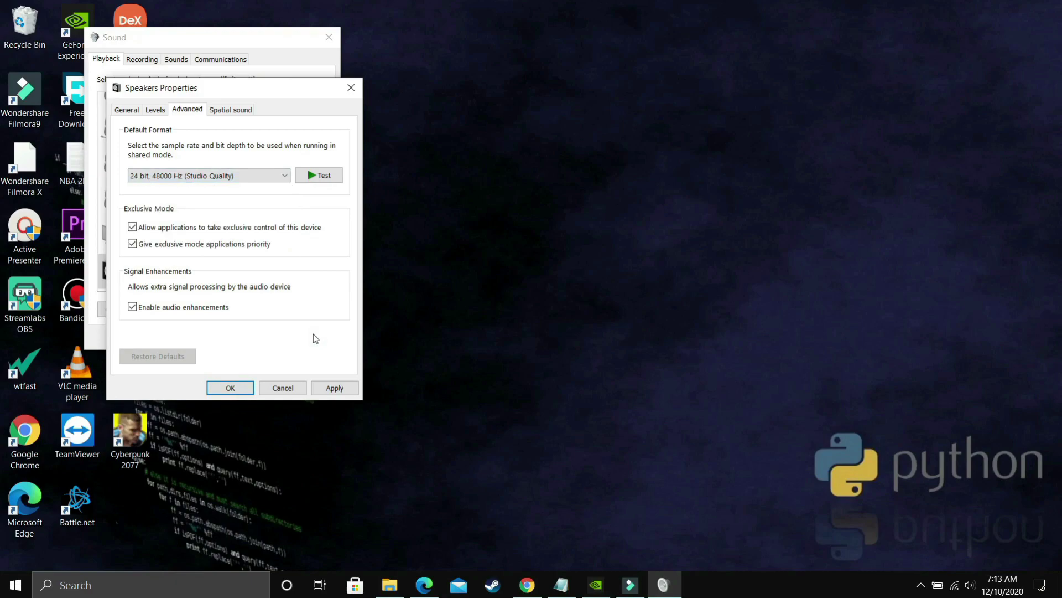
left_click(328, 384)
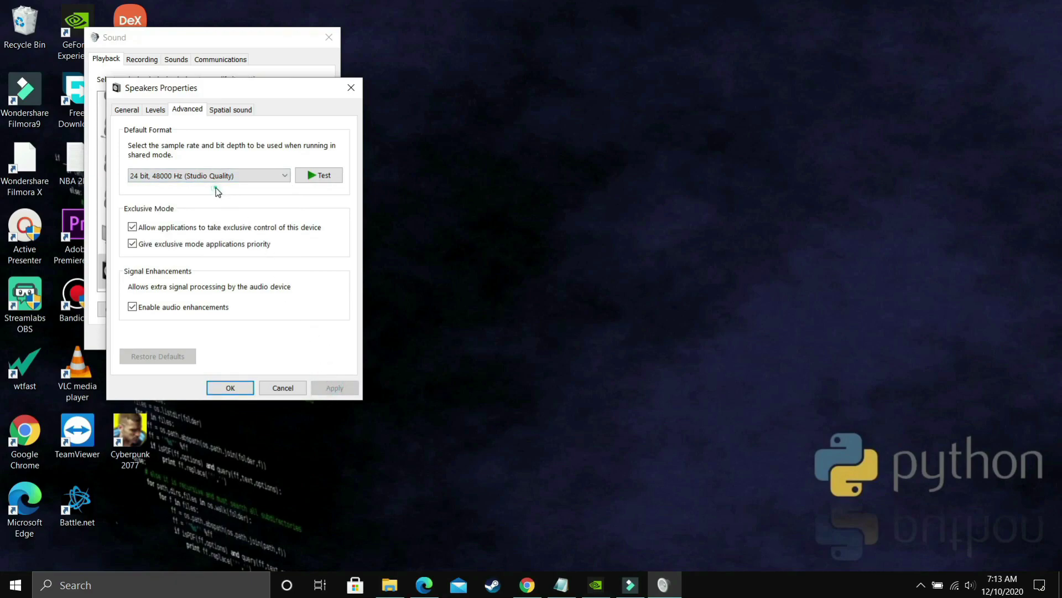
Step: Apply 24 bit, 44100 Hz, confirm the in-use warning, and close Speakers Properties with OK
left_click(205, 175)
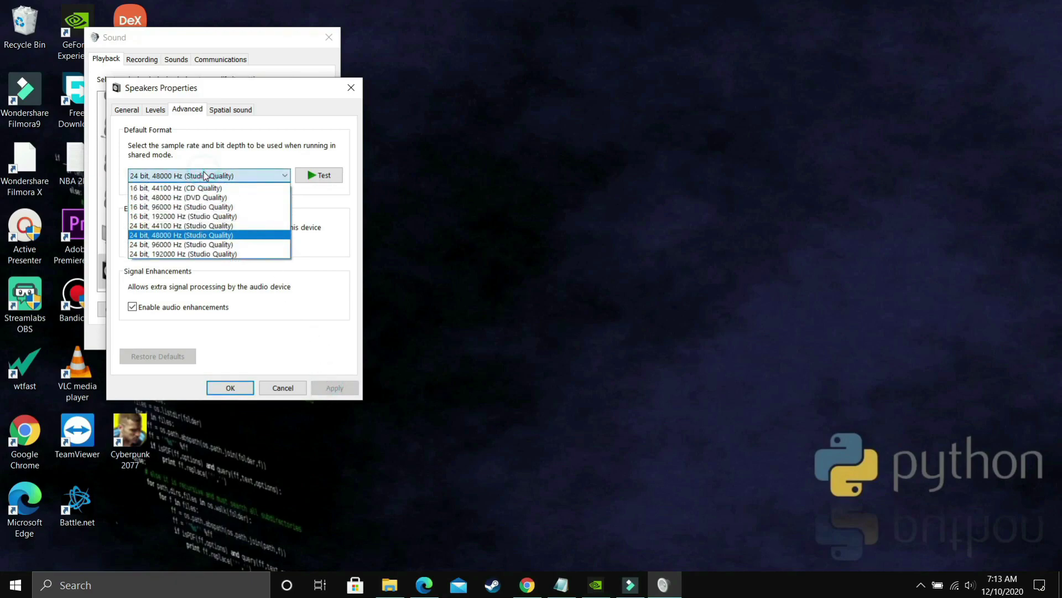
left_click(183, 225)
left_click(328, 387)
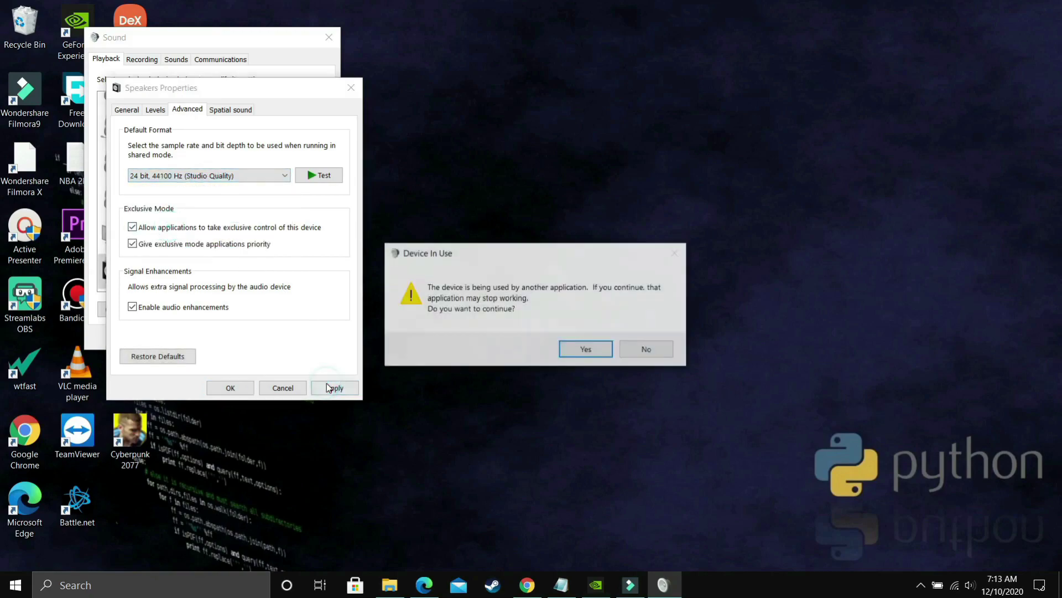
left_click(578, 347)
left_click(229, 389)
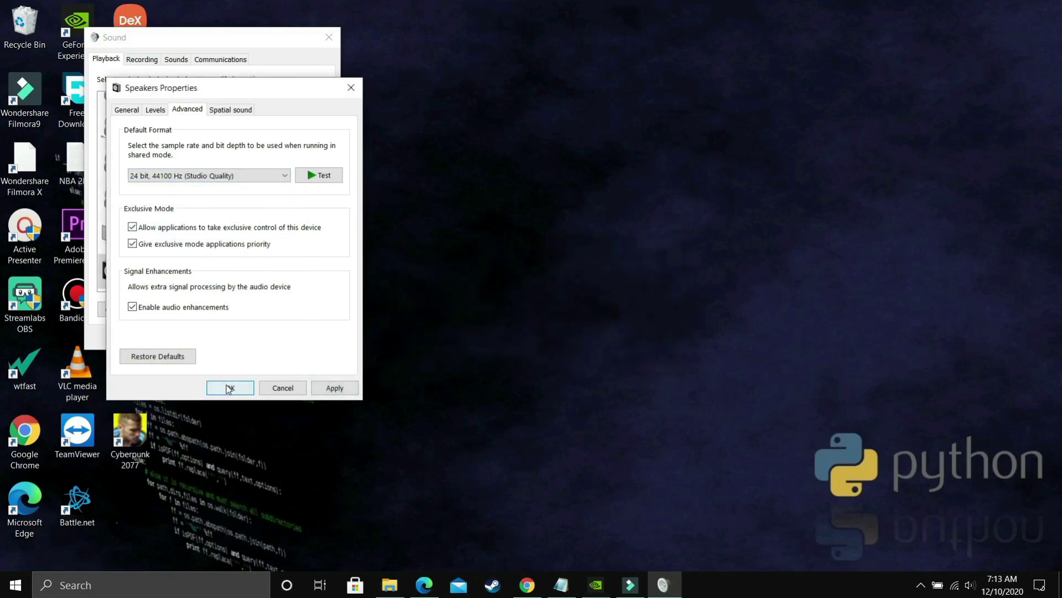
Step: Close Speakers Properties and the Sound window with OK
left_click(229, 388)
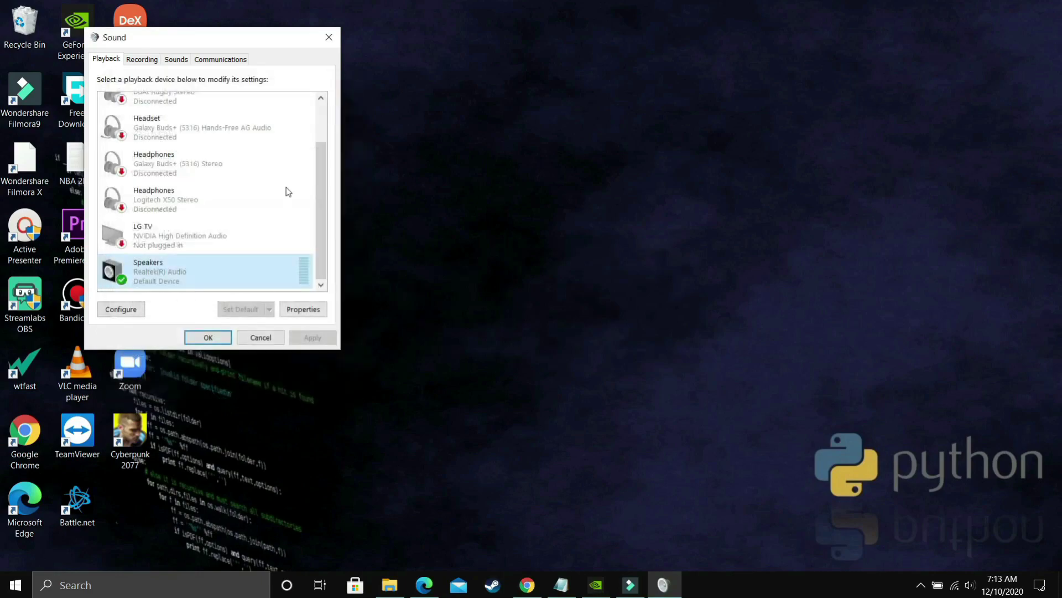
left_click(205, 336)
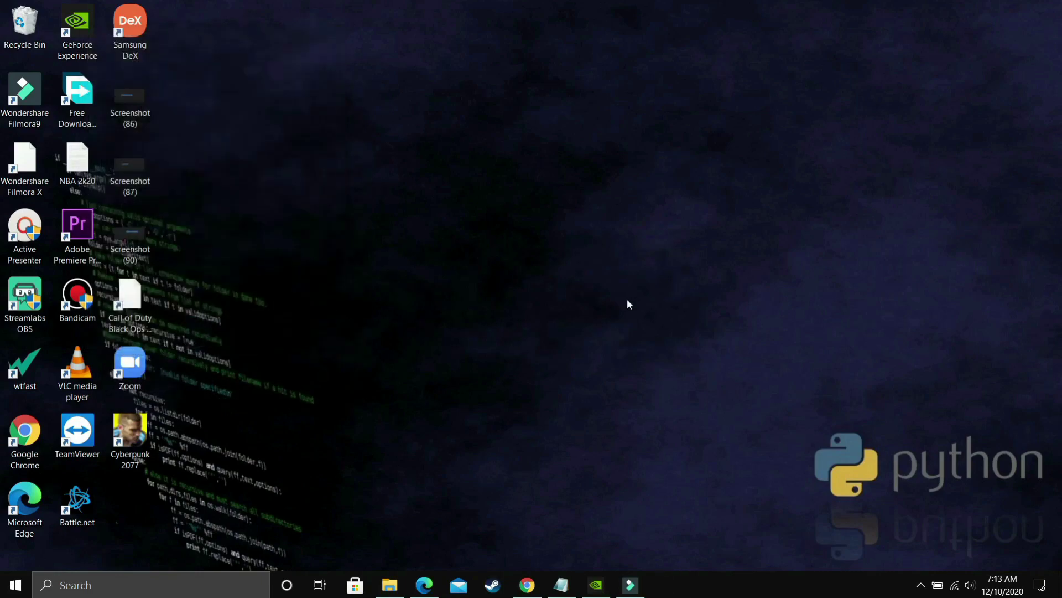